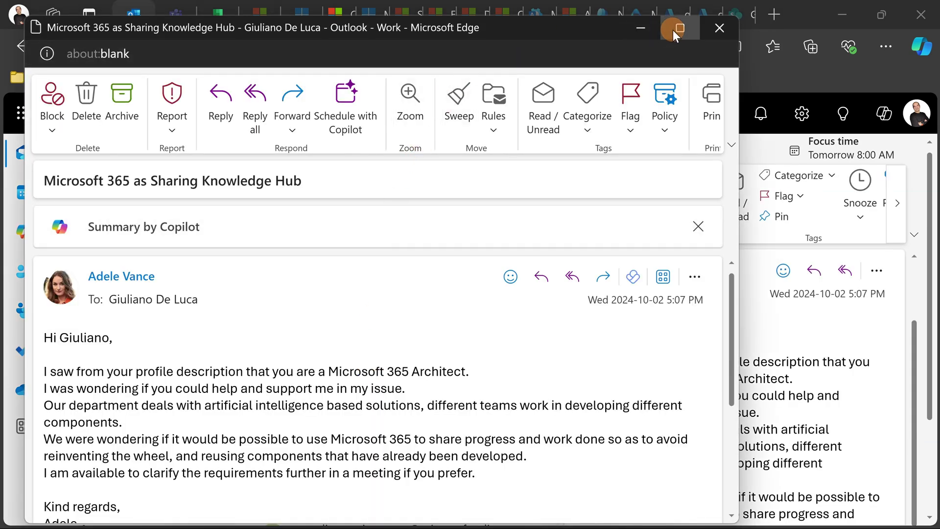
- Maximize the popped-out email window to fill the screen
click(679, 28)
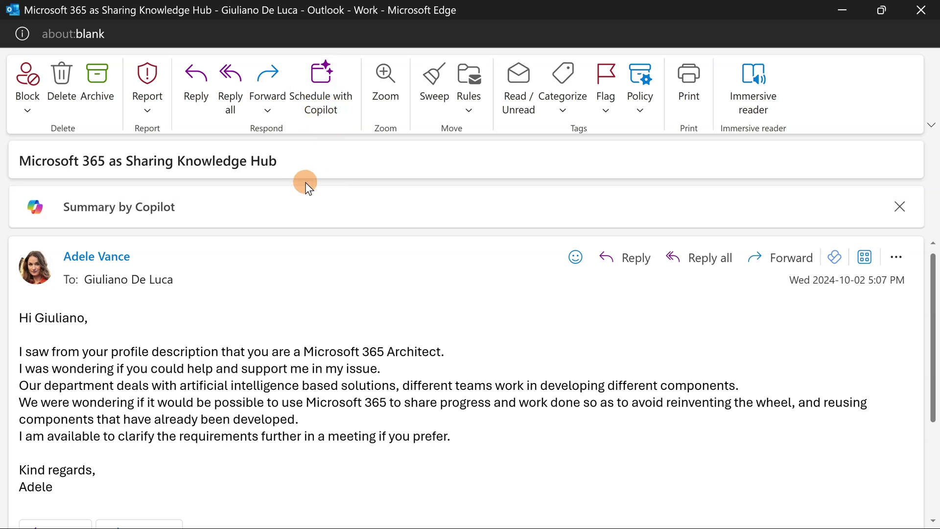
- Use Schedule with Copilot to draft a Teams meeting with Agenda and Summarizing sections
click(323, 115)
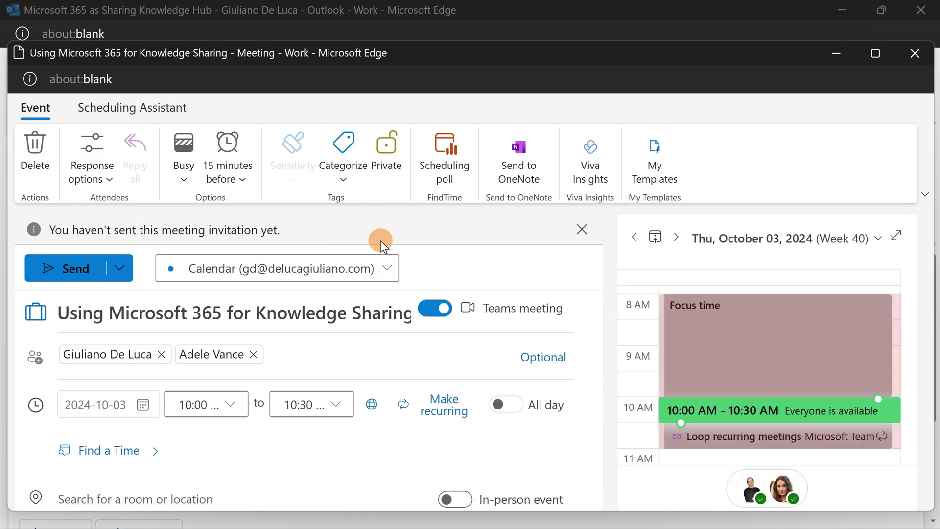
scroll(387, 363, down, 3)
scroll(387, 364, up, 2)
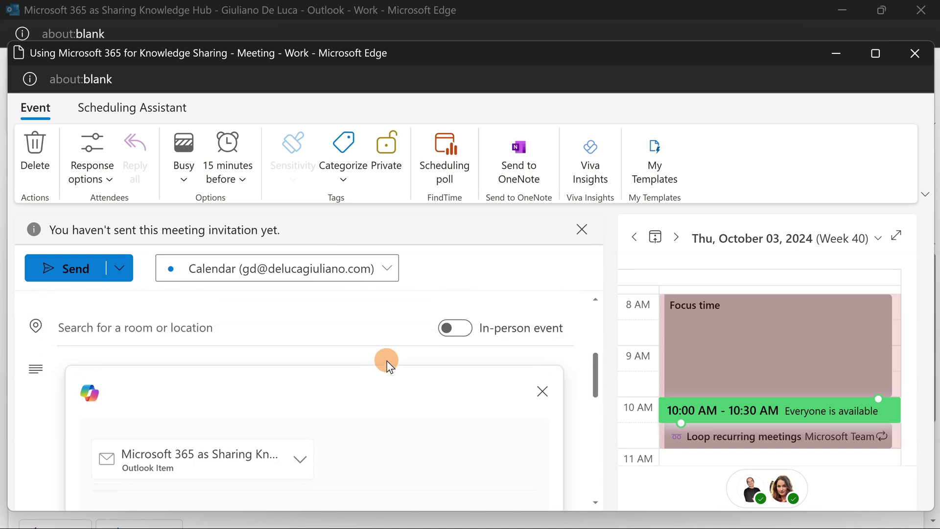
scroll(387, 361, up, 2)
scroll(396, 349, down, 2)
scroll(397, 346, down, 2)
scroll(398, 344, down, 2)
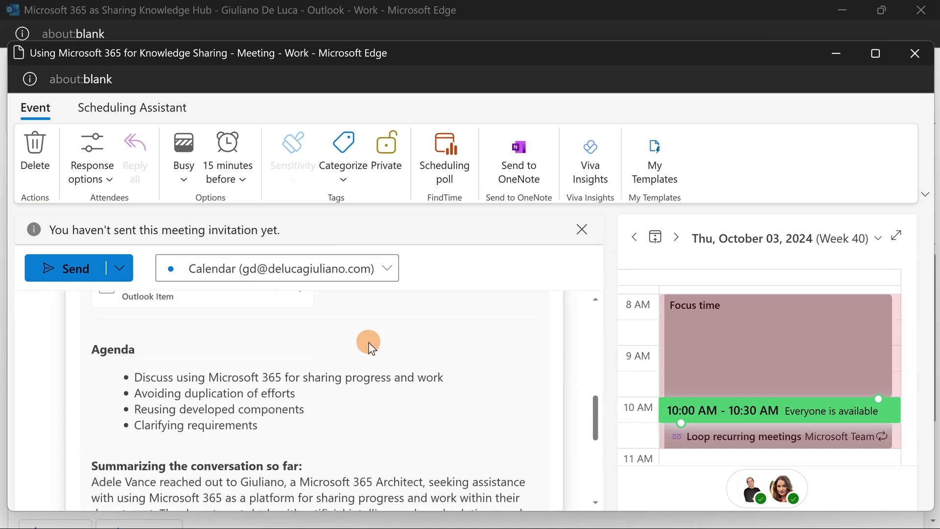
scroll(289, 336, up, 2)
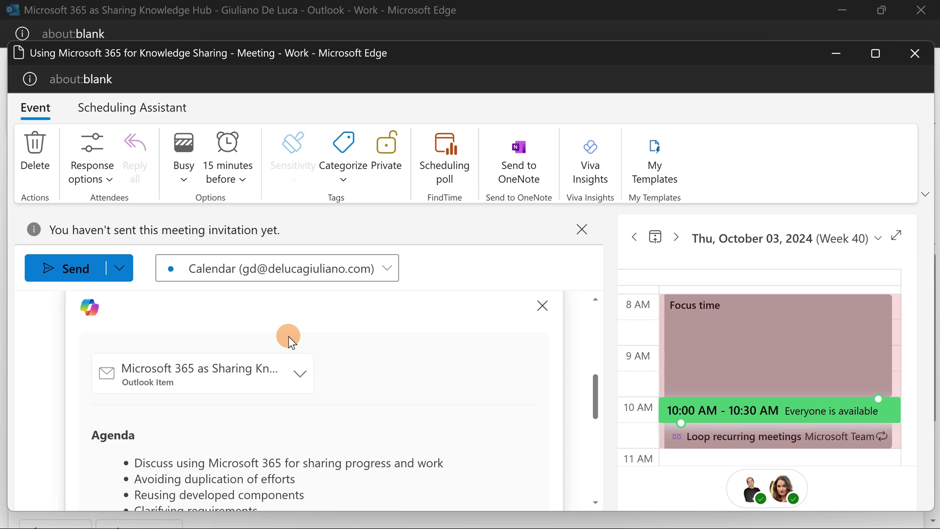
scroll(288, 336, up, 1)
scroll(289, 336, down, 1)
scroll(107, 312, down, 2)
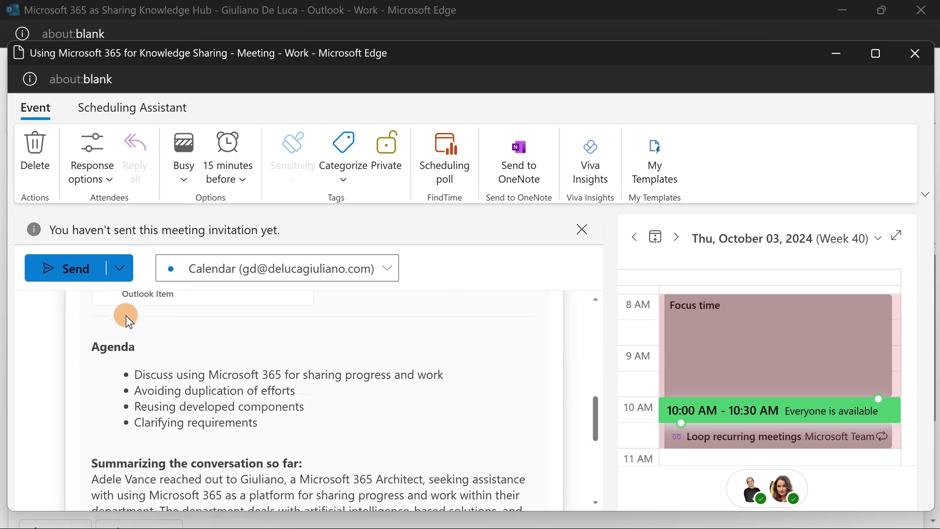
scroll(125, 316, down, 1)
scroll(134, 316, up, 1)
scroll(188, 382, down, 1)
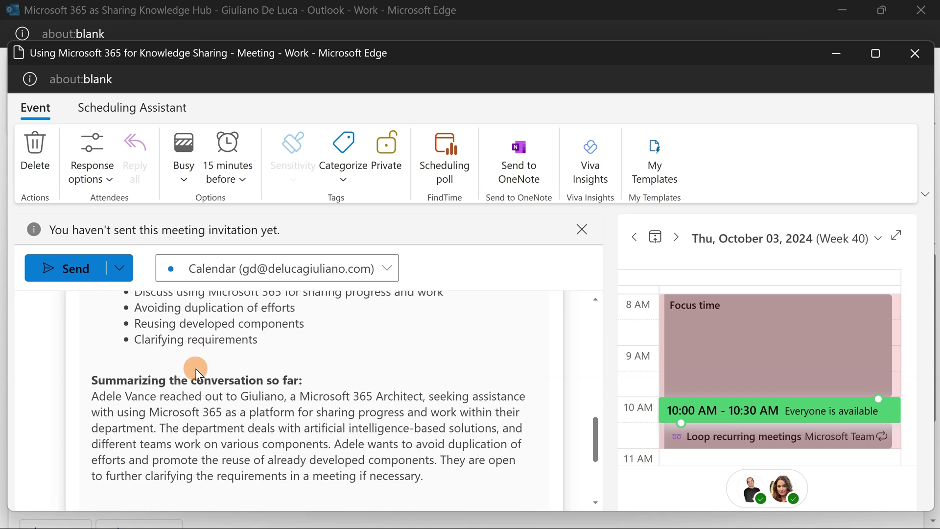
click(300, 379)
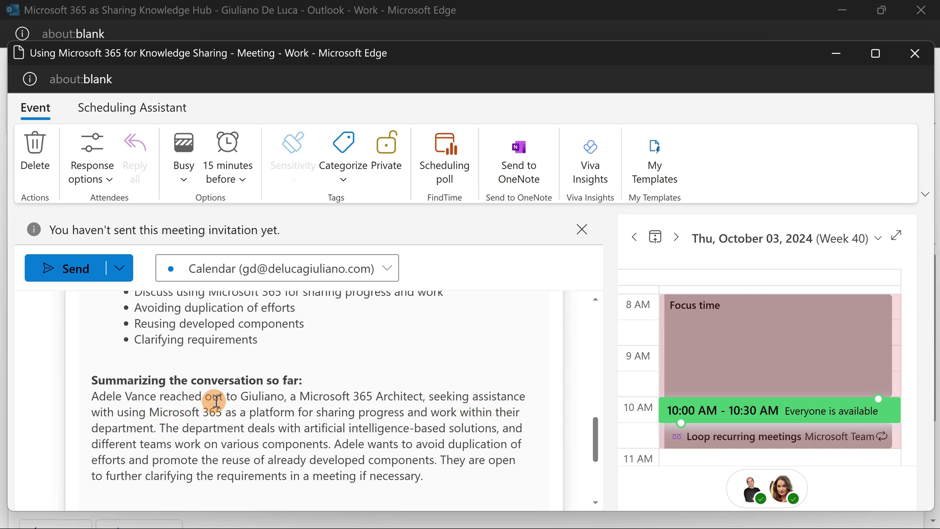
scroll(214, 400, up, 2)
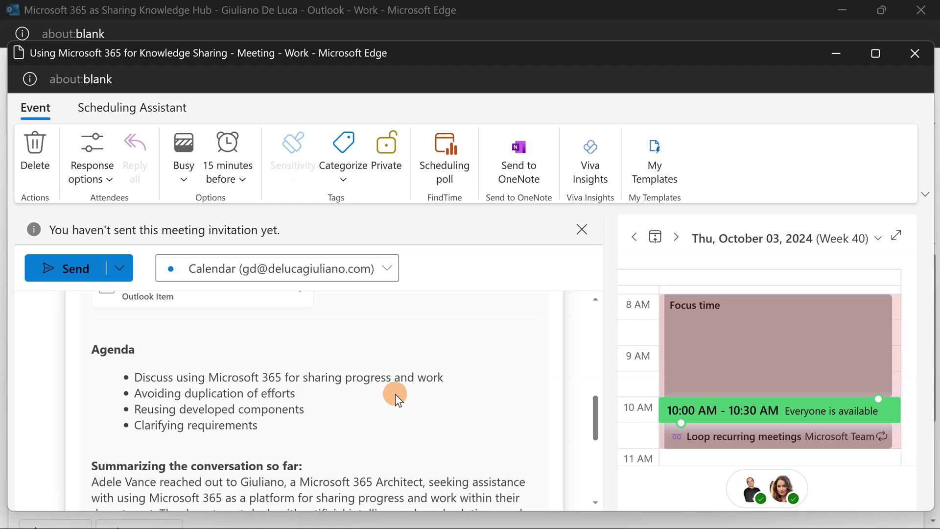
scroll(395, 394, down, 2)
scroll(349, 393, down, 1)
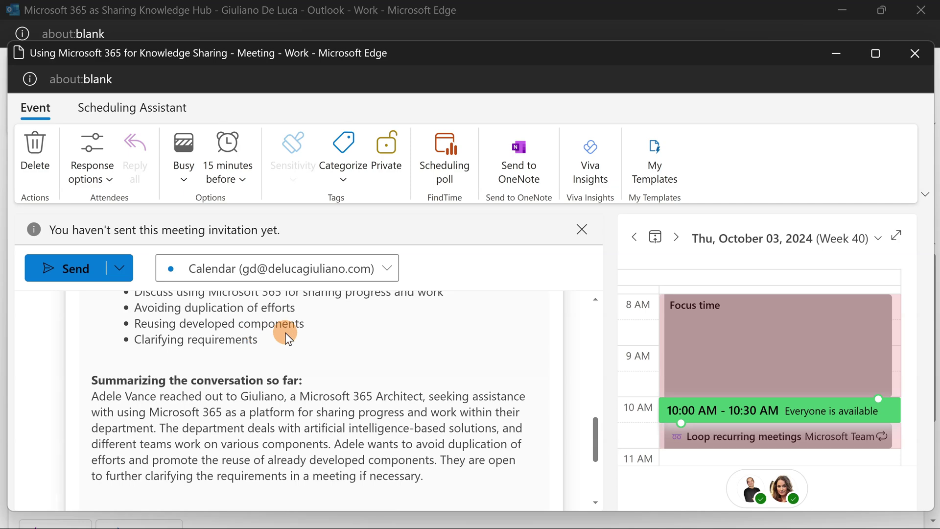
scroll(285, 335, down, 2)
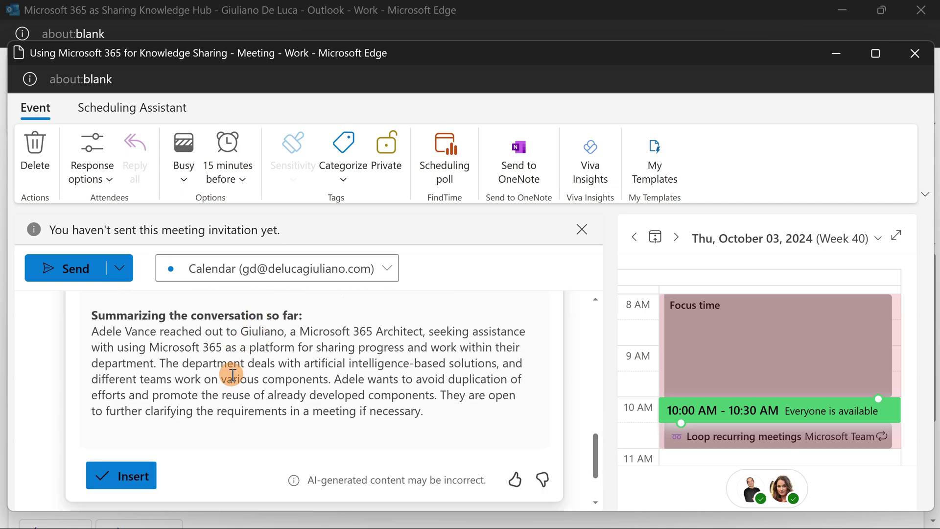
- Insert Copilot's four-point agenda and conversation summary into the meeting body
click(118, 486)
scroll(278, 370, down, 2)
scroll(278, 370, up, 1)
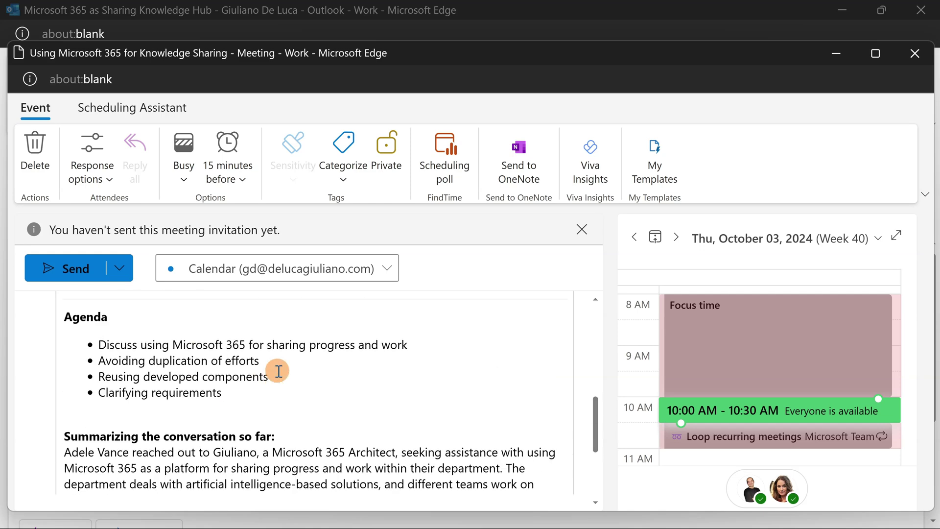
scroll(278, 371, up, 2)
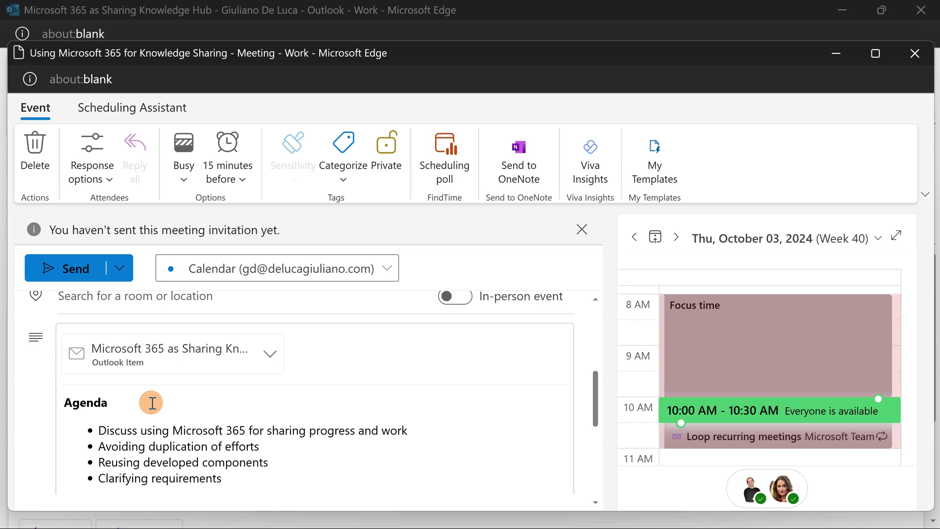
scroll(152, 403, down, 2)
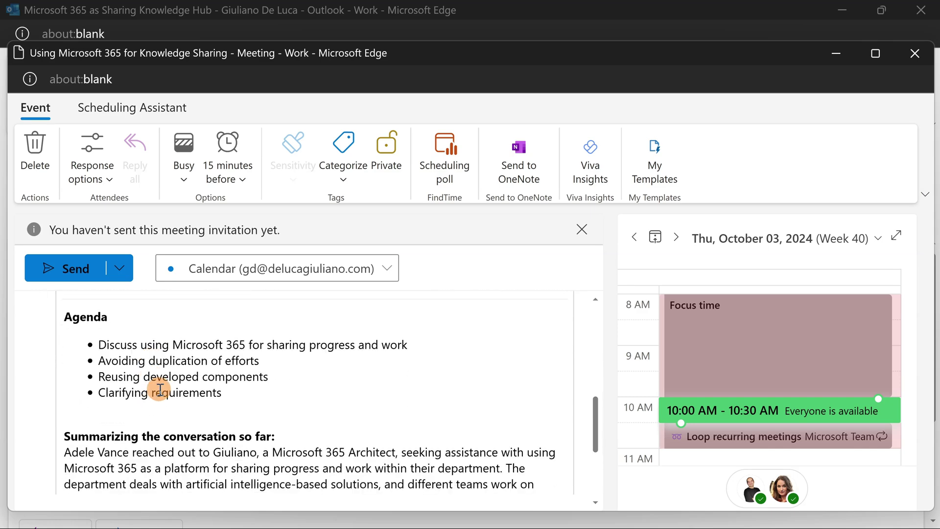
scroll(160, 390, down, 2)
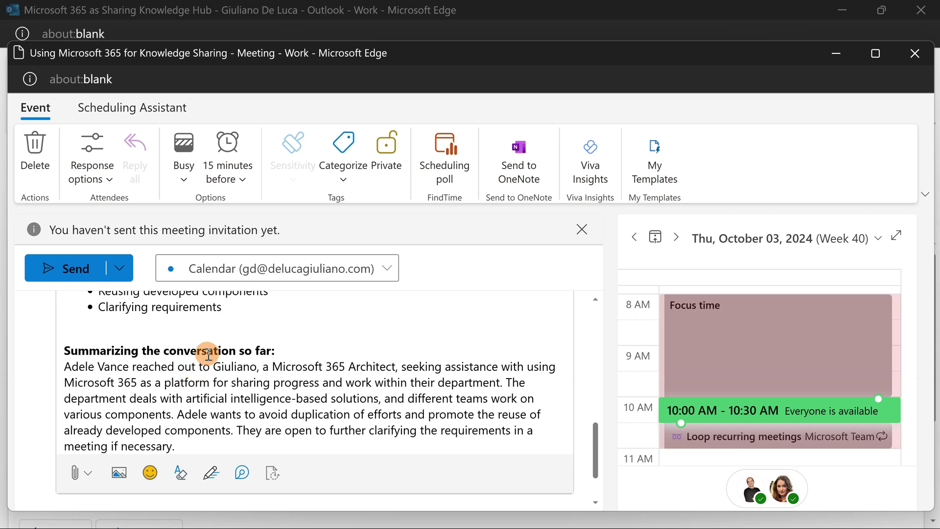
scroll(145, 340, up, 2)
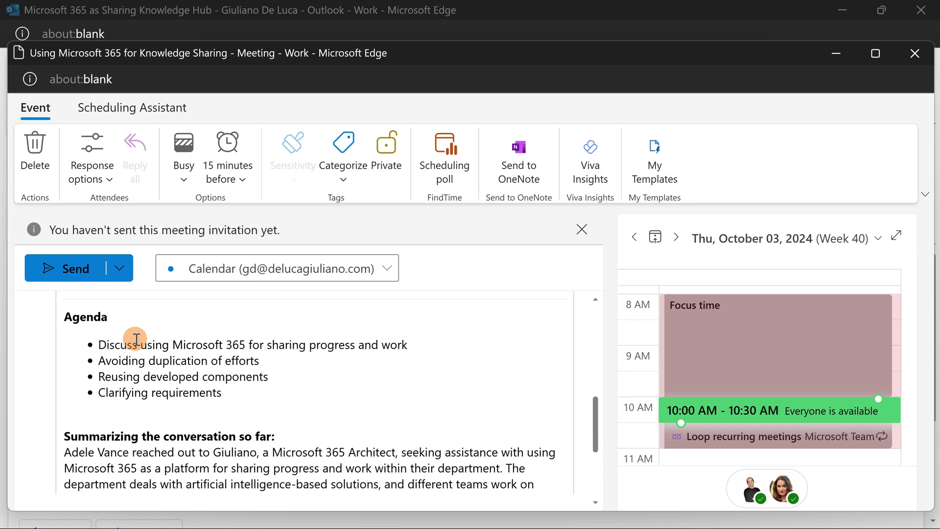
- Send the invitation, then open the recipient's profile card from the To line
click(85, 276)
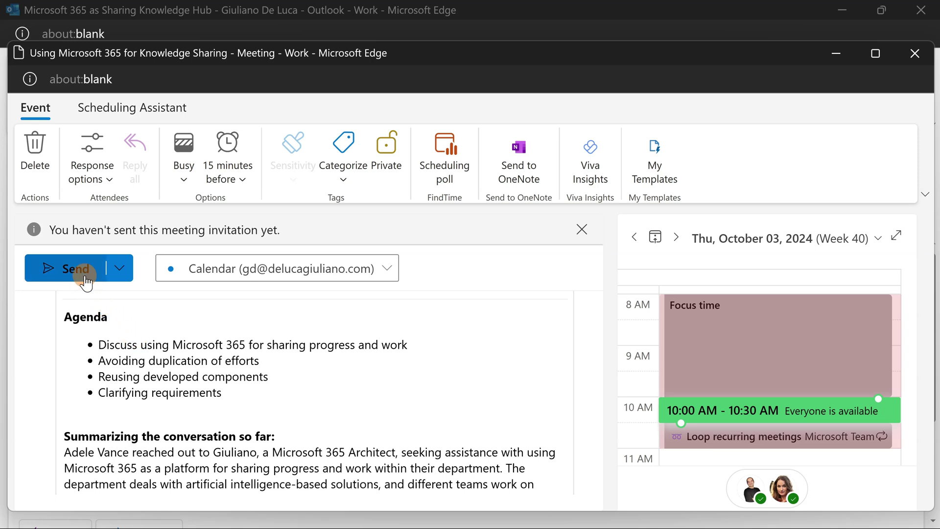
click(85, 276)
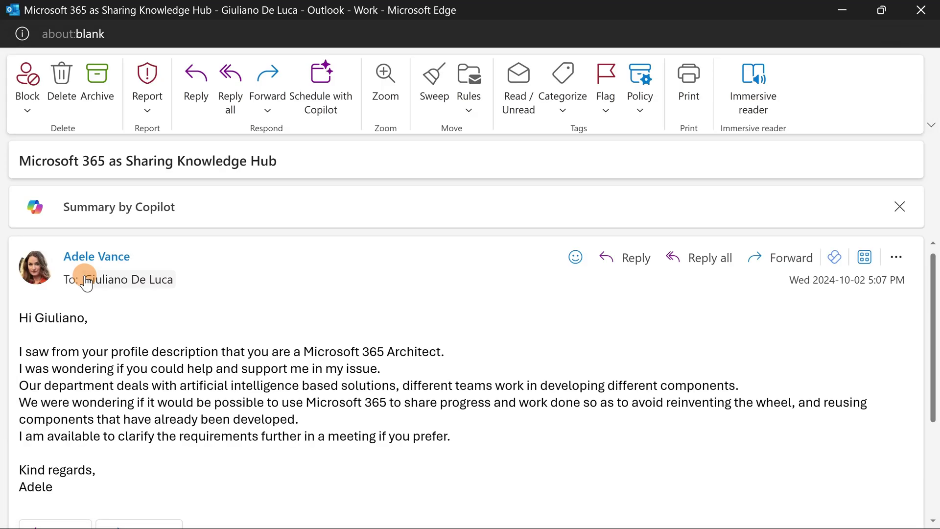
click(86, 281)
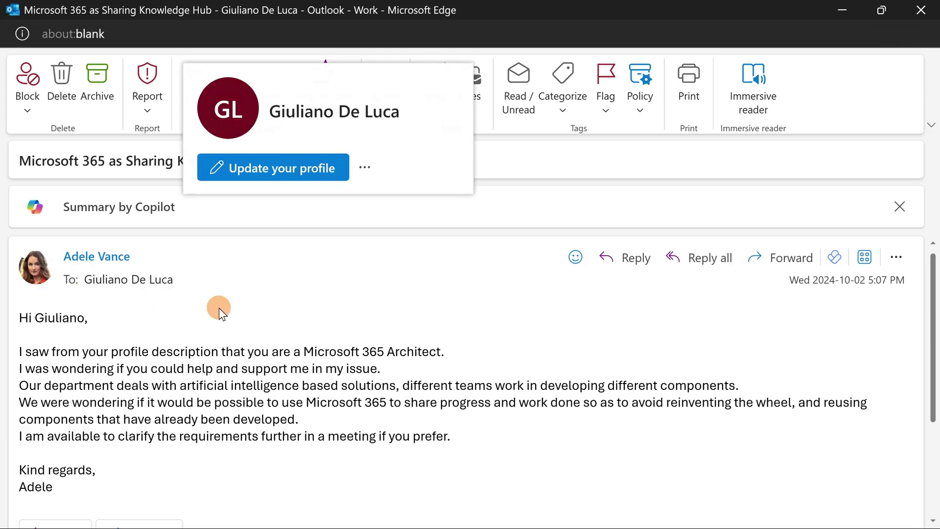